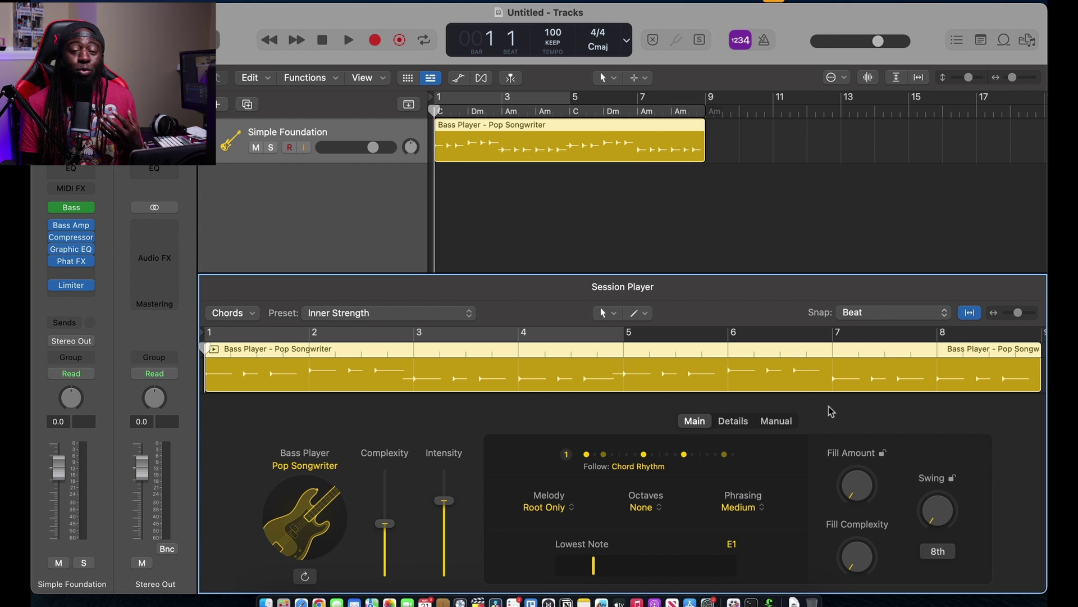
Add a drummer track and change its style from Pop Rock to Funky Songwriter.
{"action": "key", "text": "alt+super+u"}
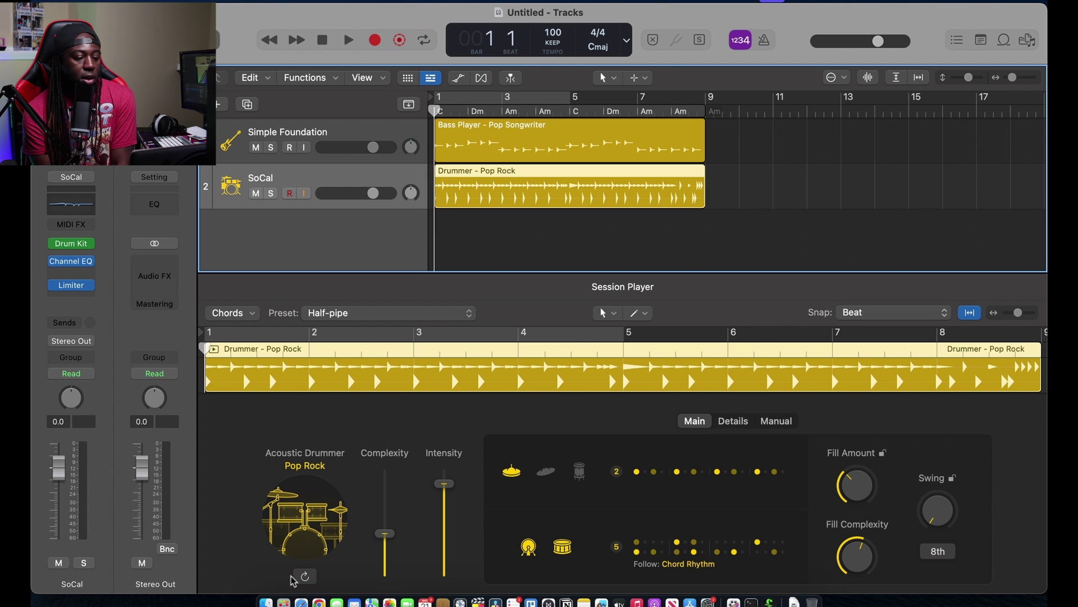
{"action": "left_click", "coordinate": [313, 464]}
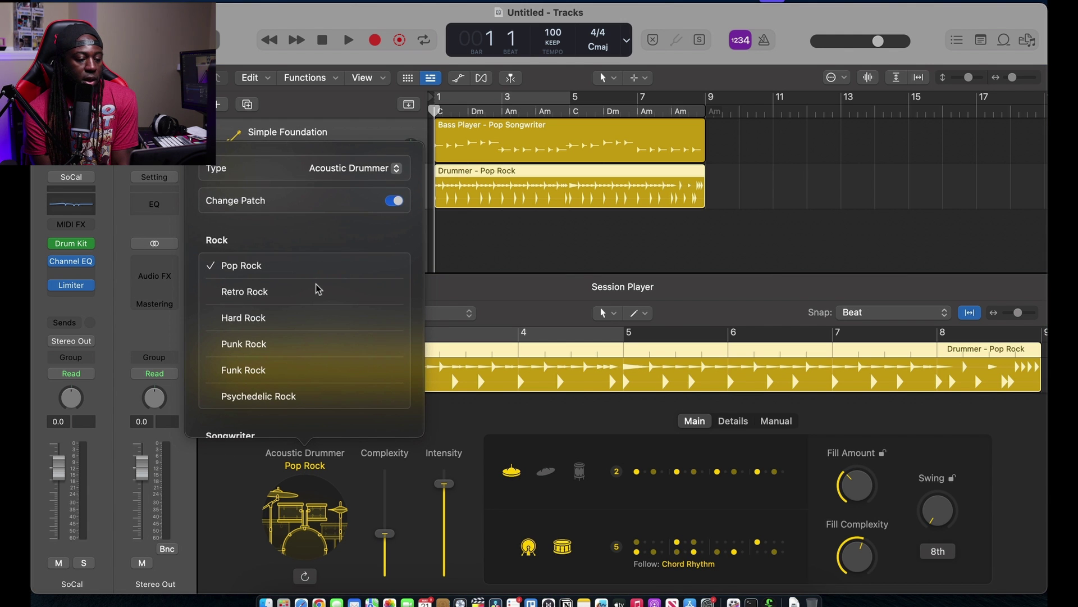
{"action": "scroll", "coordinate": [288, 331], "scroll_direction": "down", "scroll_amount": 10}
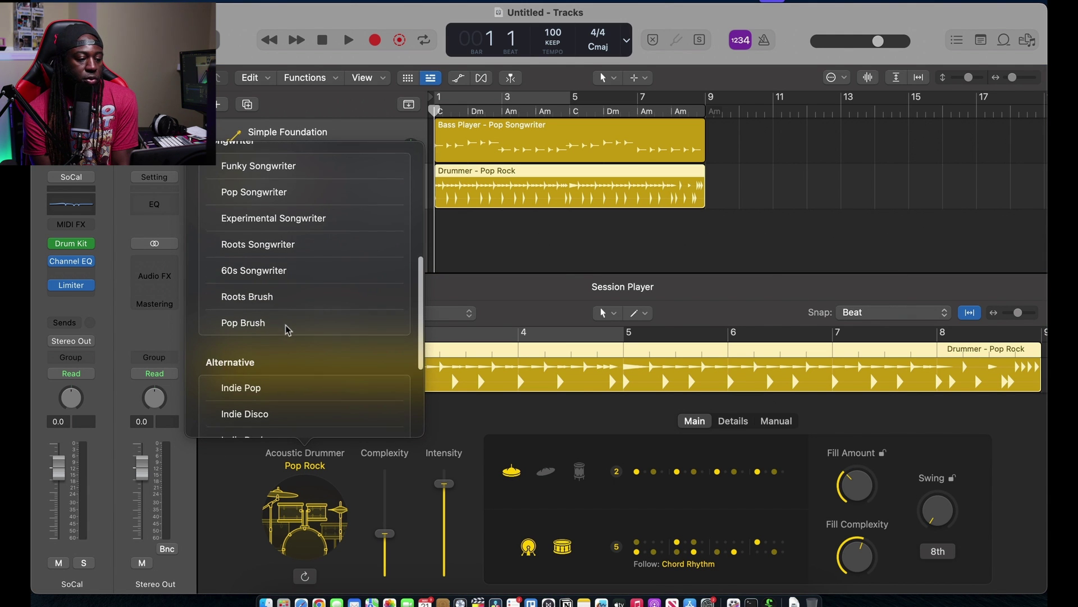
{"action": "scroll", "coordinate": [281, 235], "scroll_direction": "up", "scroll_amount": 2}
{"action": "left_click", "coordinate": [239, 214]}
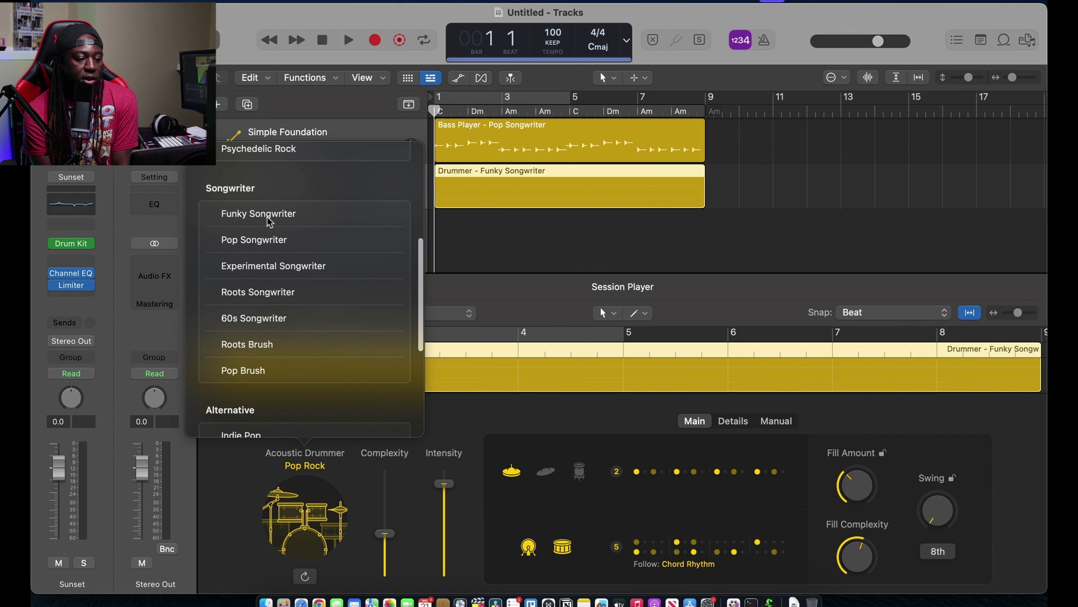
{"action": "left_click", "coordinate": [513, 317]}
{"action": "left_click", "coordinate": [482, 187]}
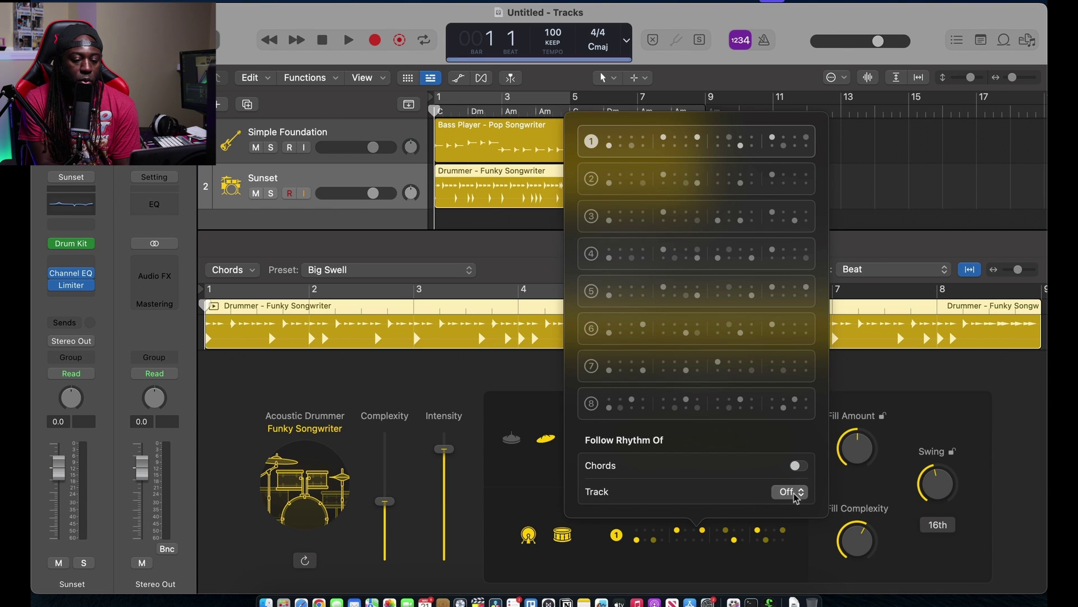
Set the drummer to follow the rhythm of the Simple Foundation track.
{"action": "left_click", "coordinate": [798, 493]}
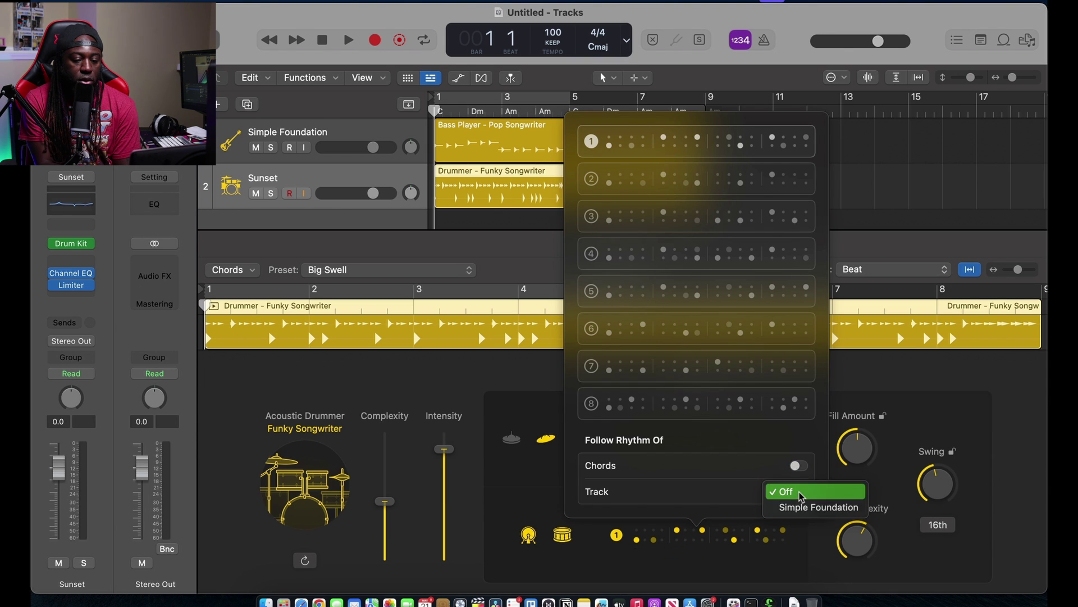
{"action": "left_click", "coordinate": [811, 507]}
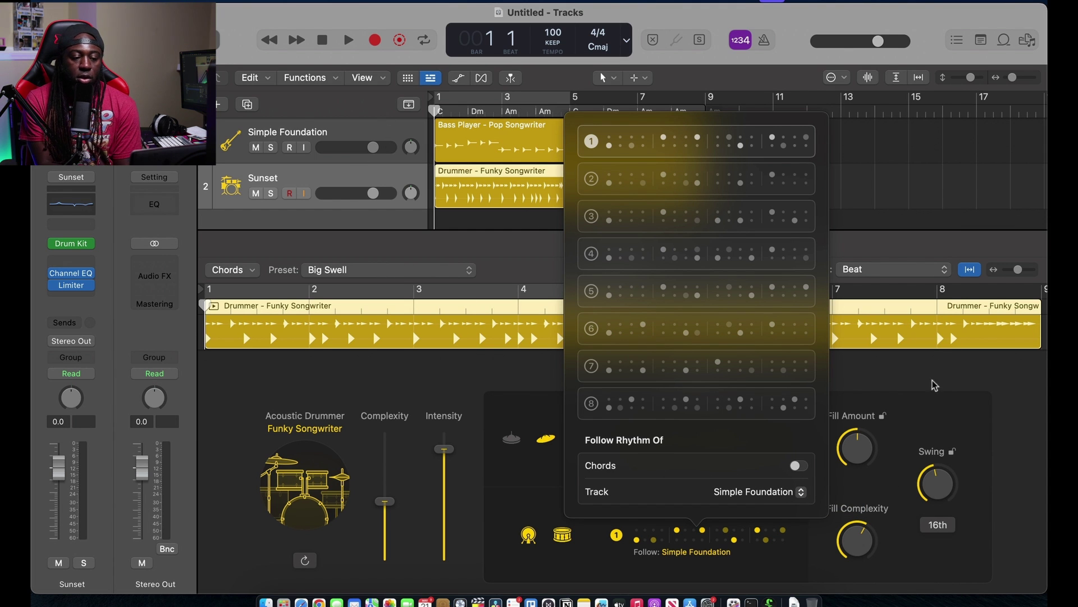
{"action": "left_click", "coordinate": [995, 387]}
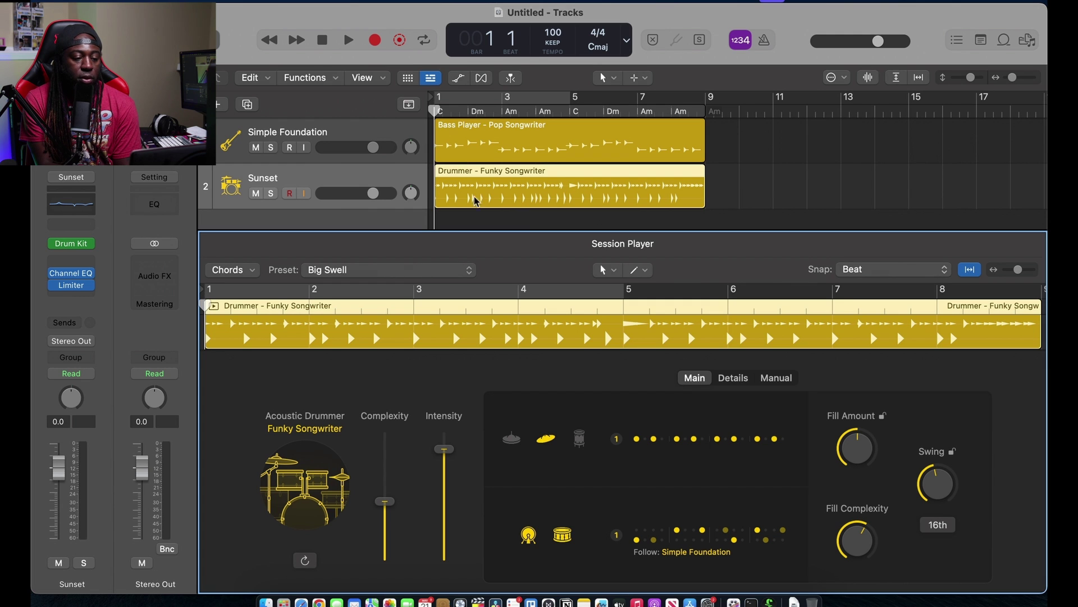
Solo the Sunset and Simple Foundation tracks and play them together from the start.
{"action": "left_click", "coordinate": [269, 194]}
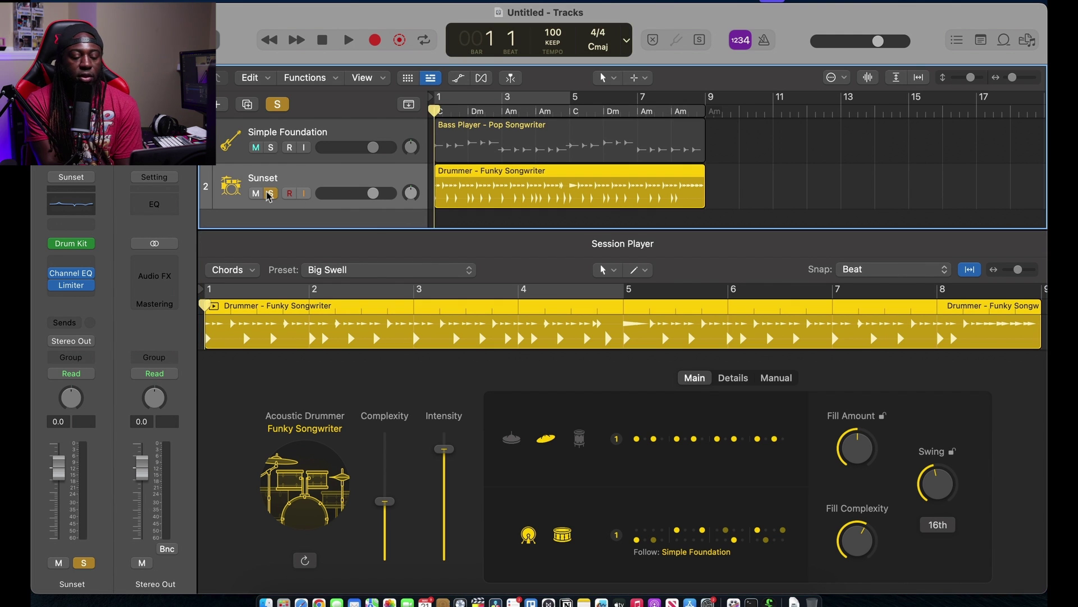
{"action": "key", "text": "space"}
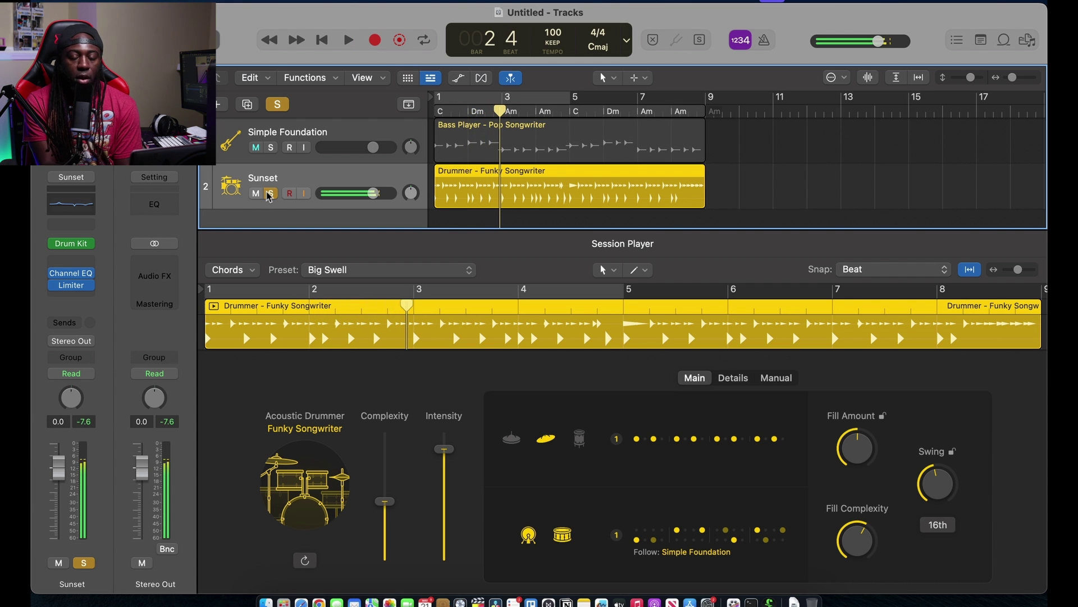
{"action": "left_click", "coordinate": [271, 147]}
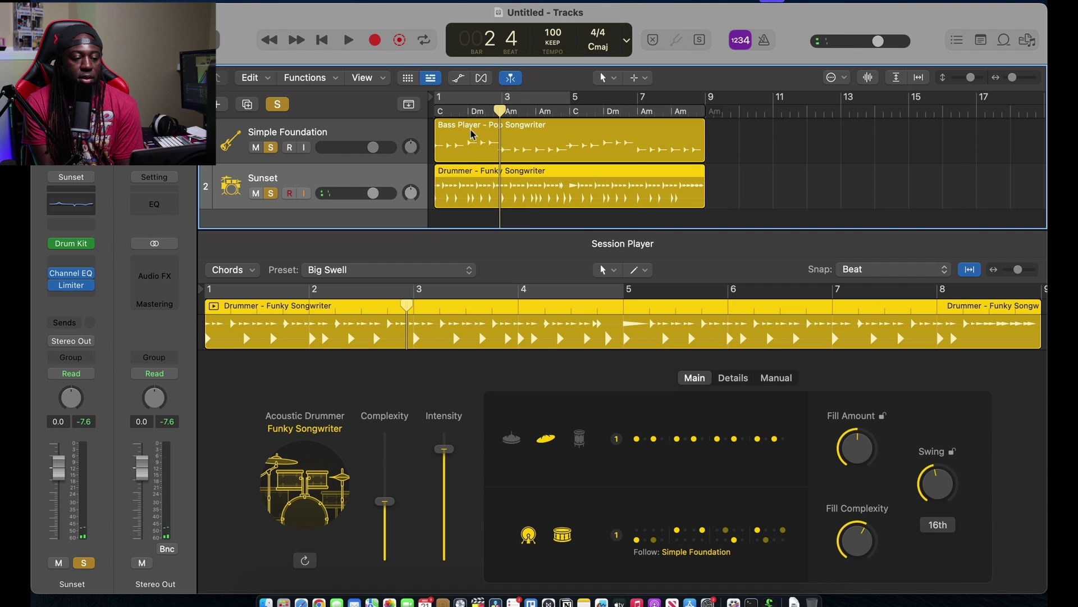
{"action": "key", "text": "Return"}
{"action": "key", "text": "space"}
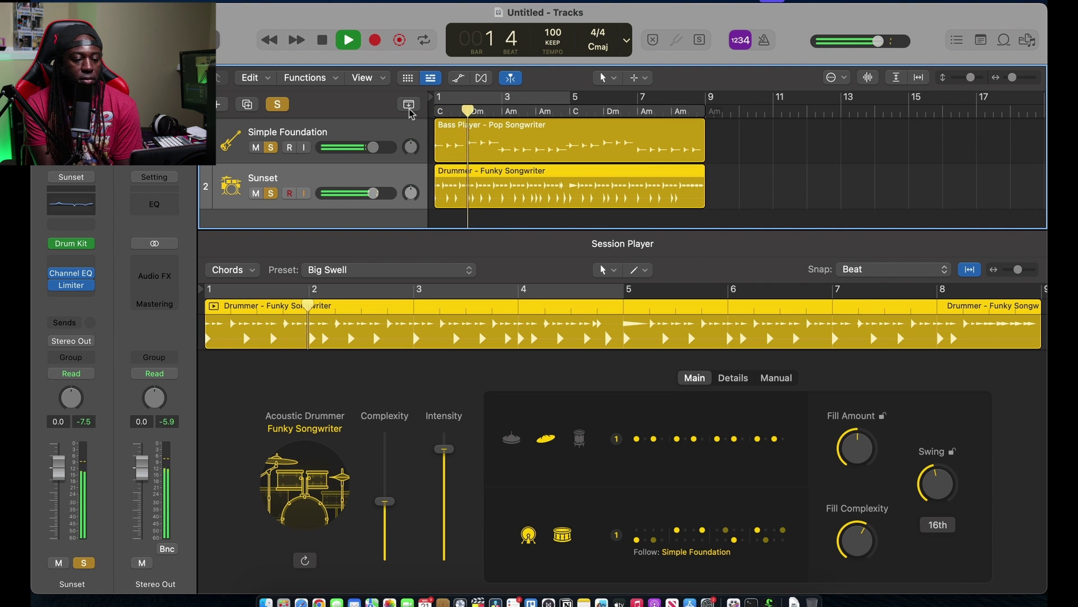
Push the bass player's Complexity to maximum and Fill Complexity to 75%, auditioning from the start.
{"action": "left_click", "coordinate": [462, 142]}
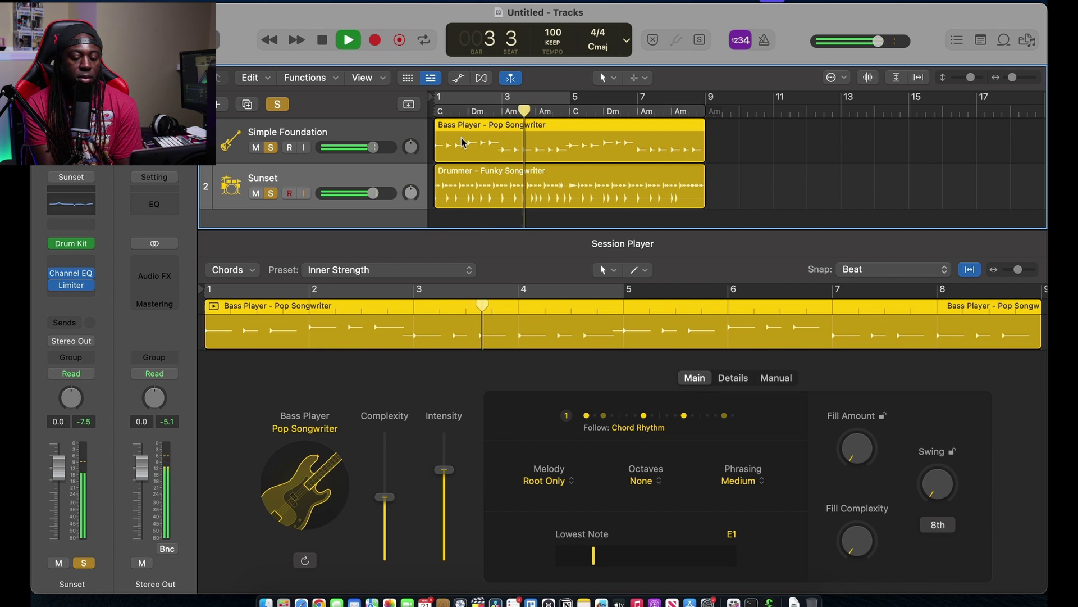
{"action": "key", "text": "space"}
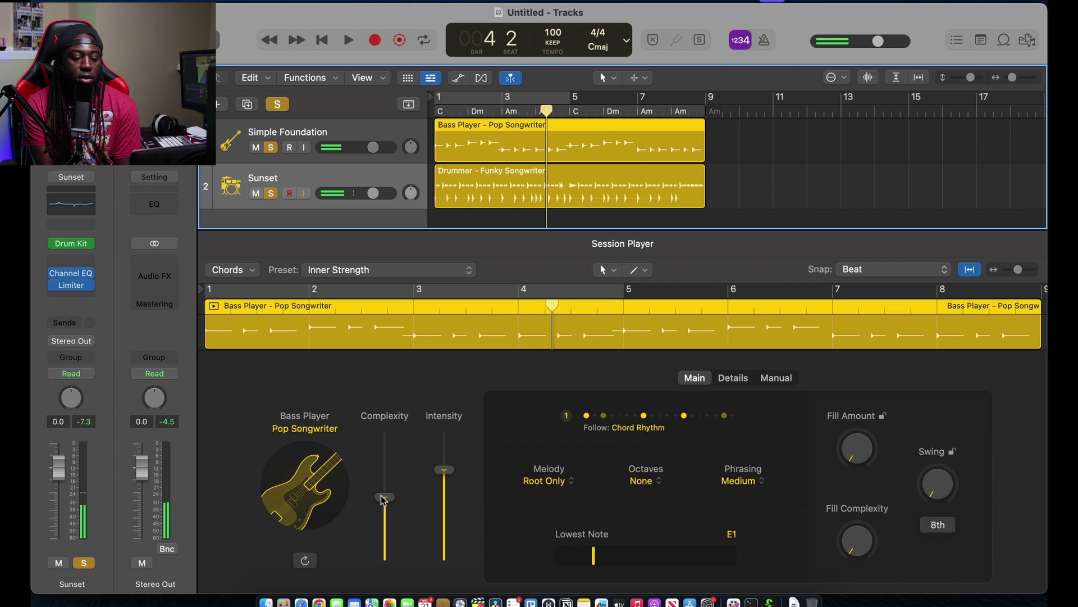
{"action": "left_click_drag", "start_coordinate": [384, 498], "coordinate": [384, 434]}
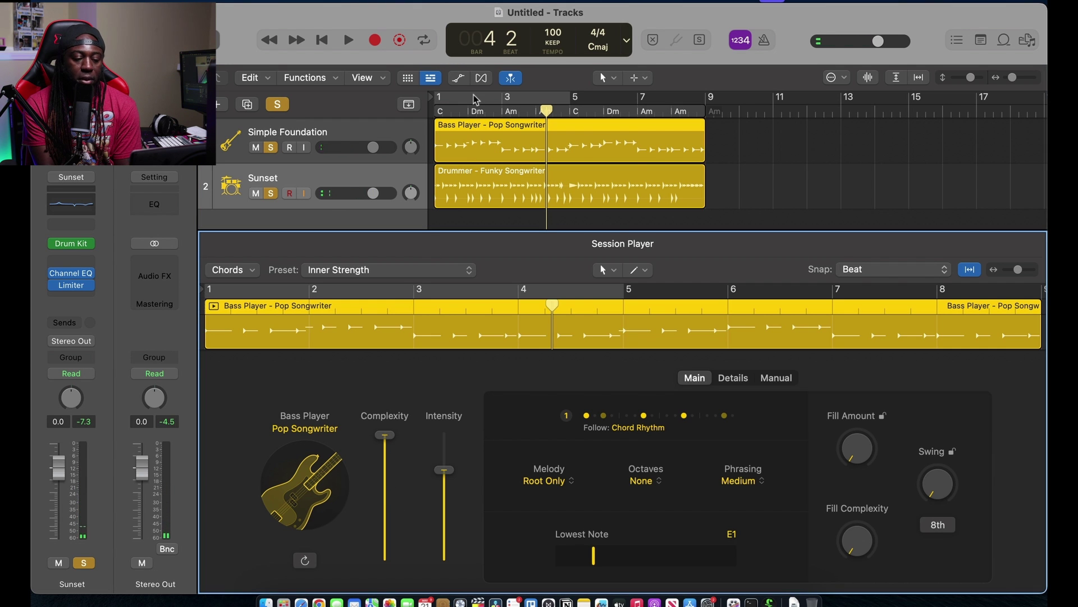
{"action": "key", "text": "Return"}
{"action": "key", "text": "space"}
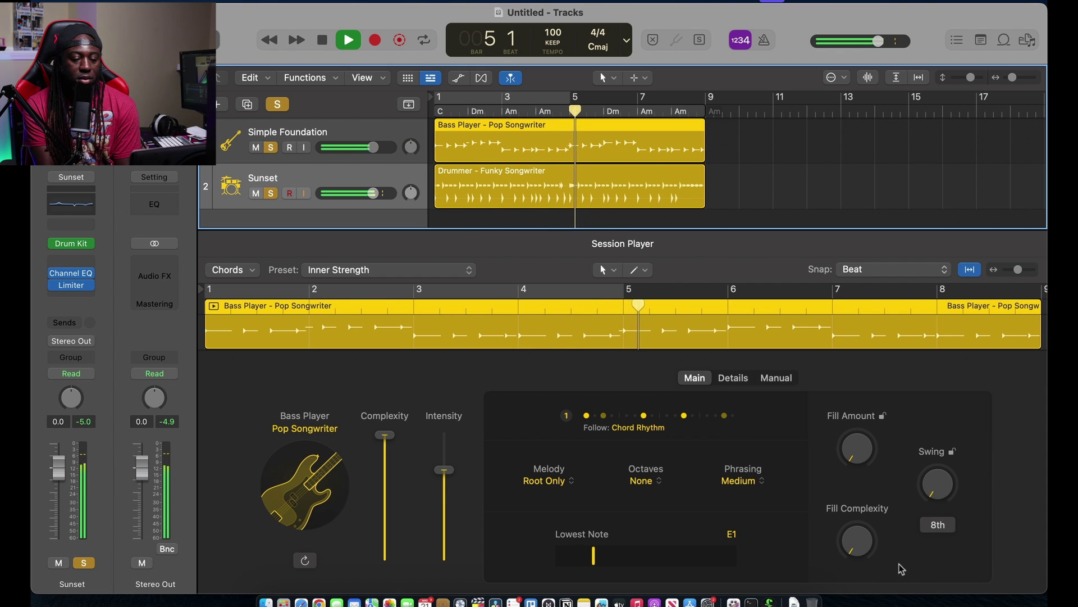
{"action": "left_click_drag", "start_coordinate": [854, 542], "coordinate": [879, 405]}
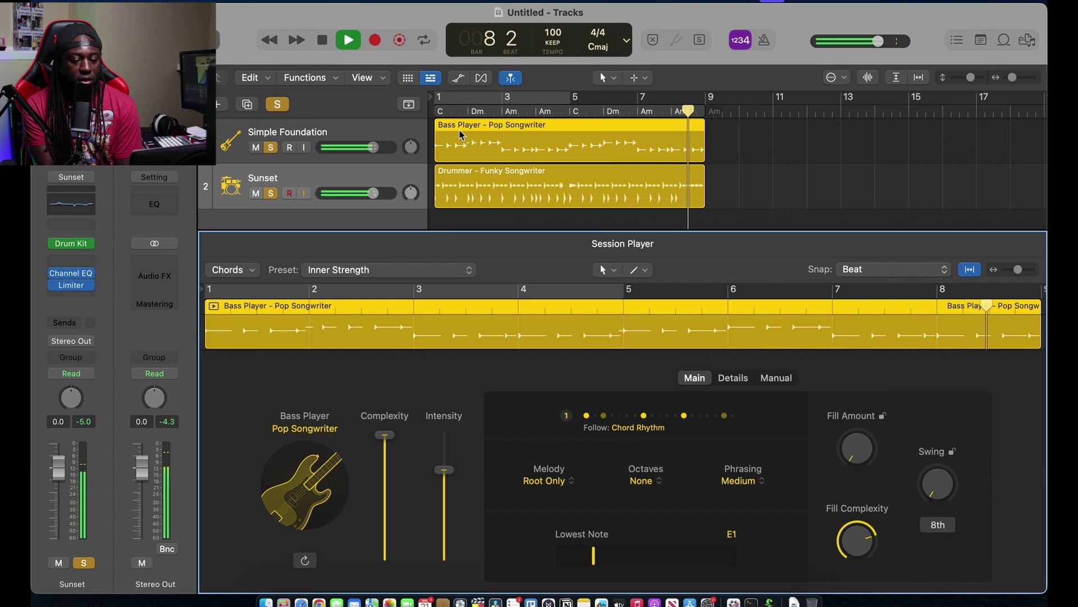
{"action": "key", "text": "space"}
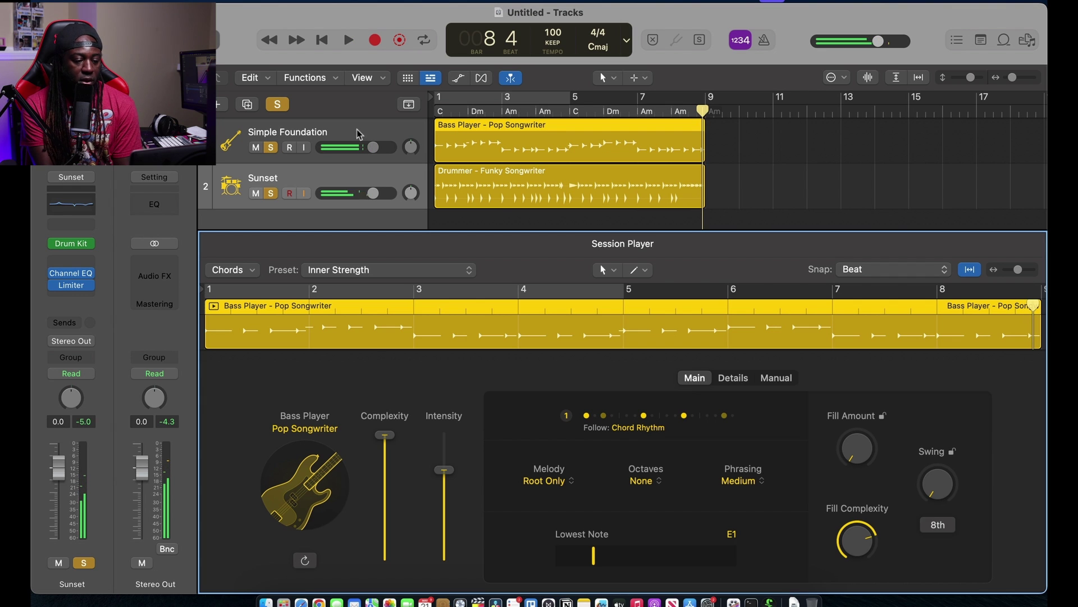
Switch the Simple Foundation bass style to Modern R&B and play the song from the start.
{"action": "left_click", "coordinate": [343, 133]}
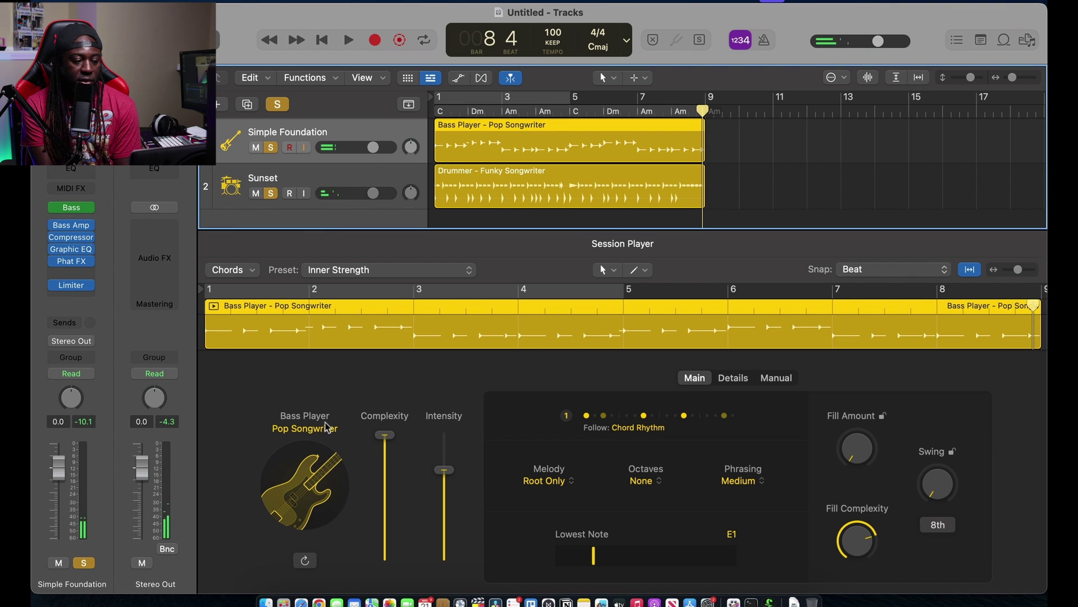
{"action": "left_click", "coordinate": [317, 429]}
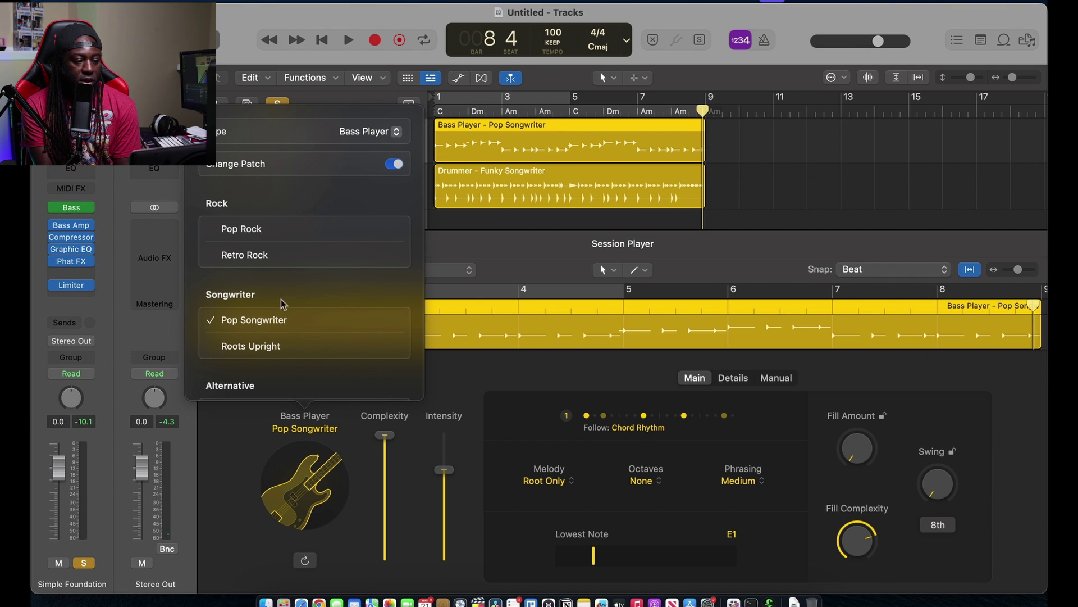
{"action": "scroll", "coordinate": [291, 278], "scroll_direction": "down", "scroll_amount": 5}
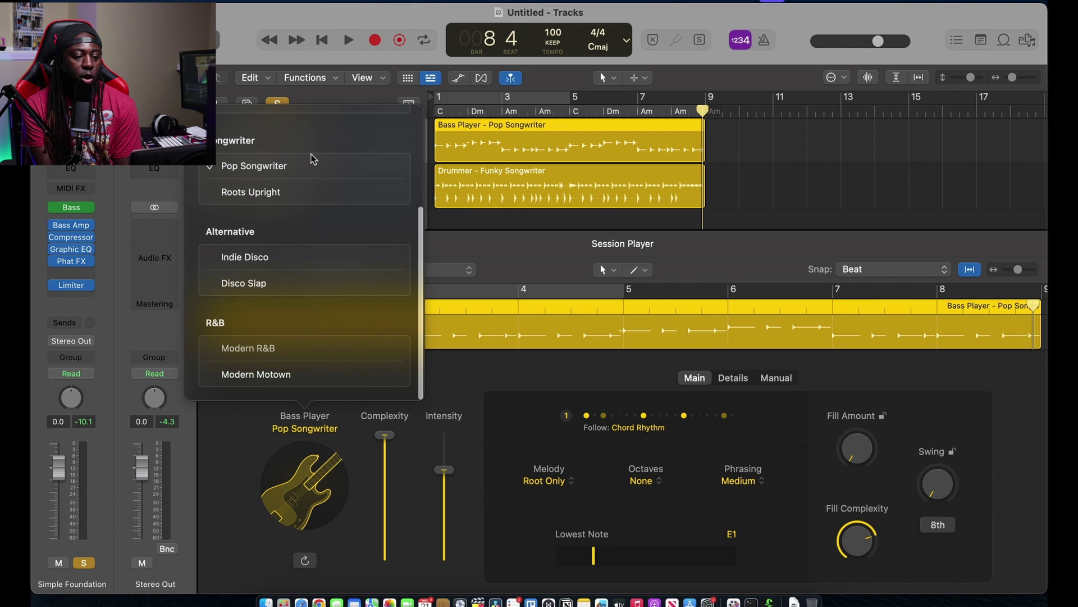
{"action": "left_click", "coordinate": [348, 349]}
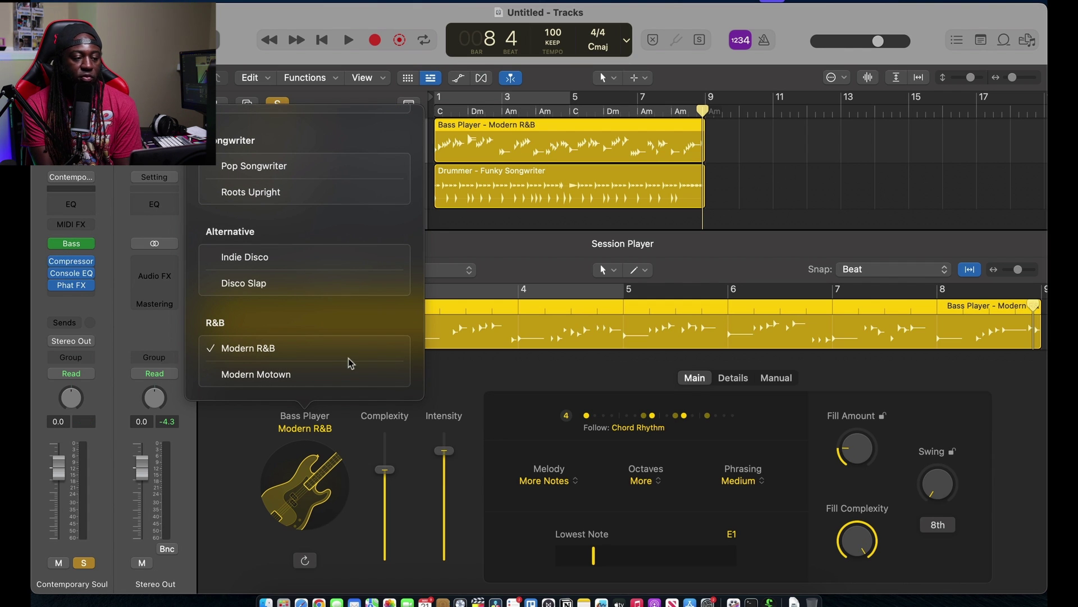
{"action": "left_click", "coordinate": [315, 426]}
{"action": "key", "text": "Return"}
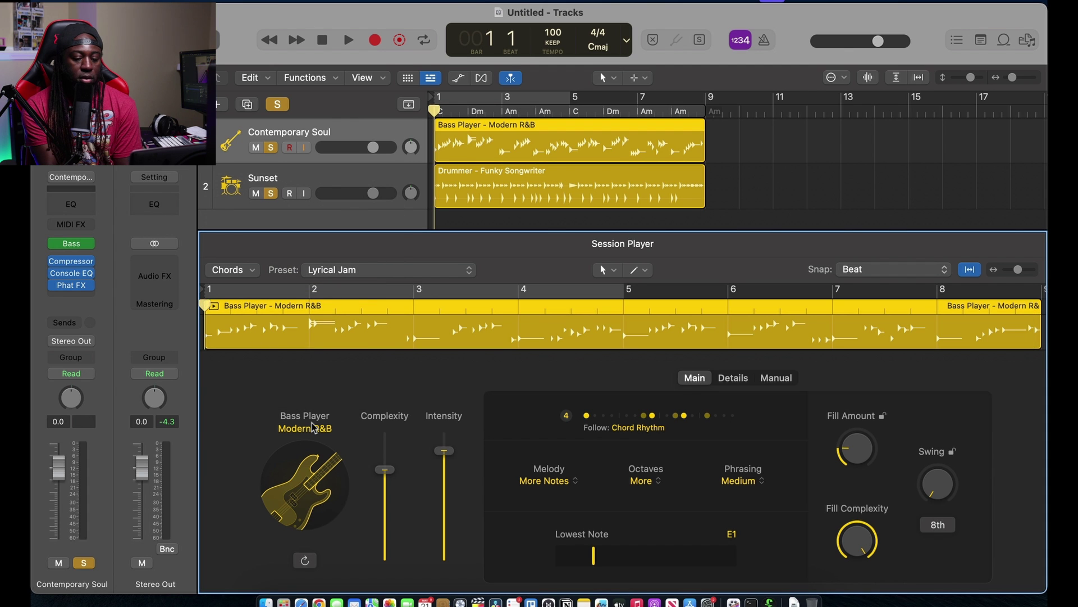
{"action": "key", "text": "space"}
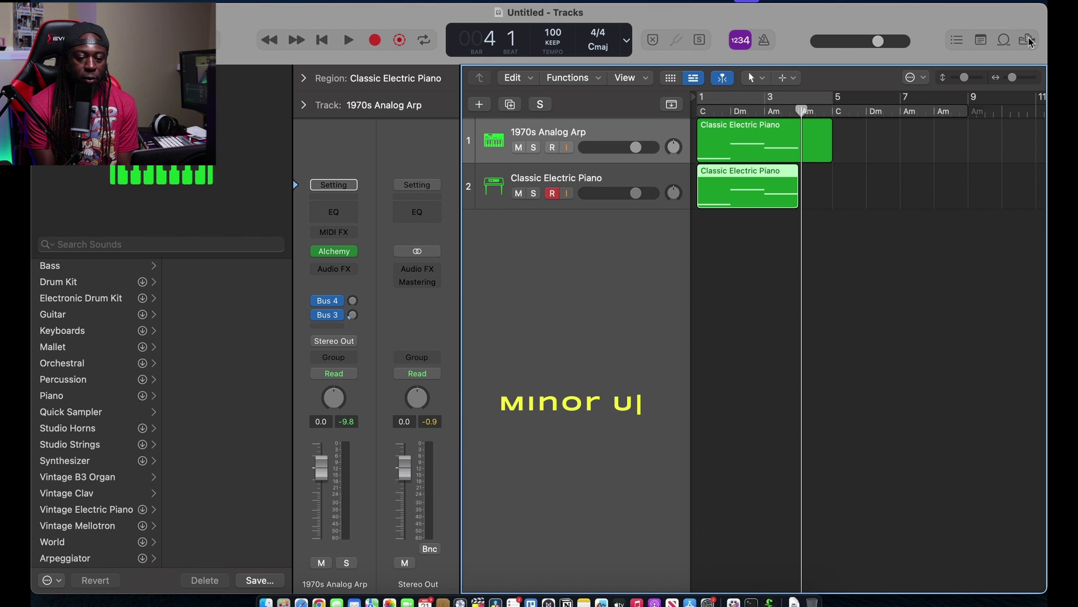
Load Studio Piano (Stereo) as the 1970s Analog Arp track's instrument.
{"action": "left_click", "coordinate": [353, 251]}
{"action": "mouse_move", "coordinate": [455, 477]}
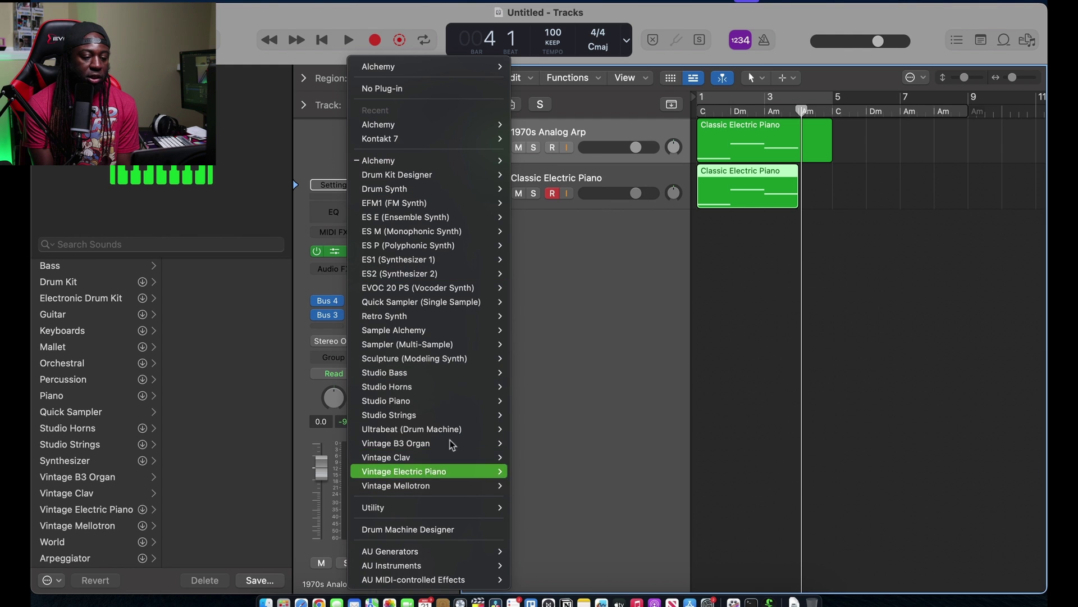
{"action": "mouse_move", "coordinate": [459, 404]}
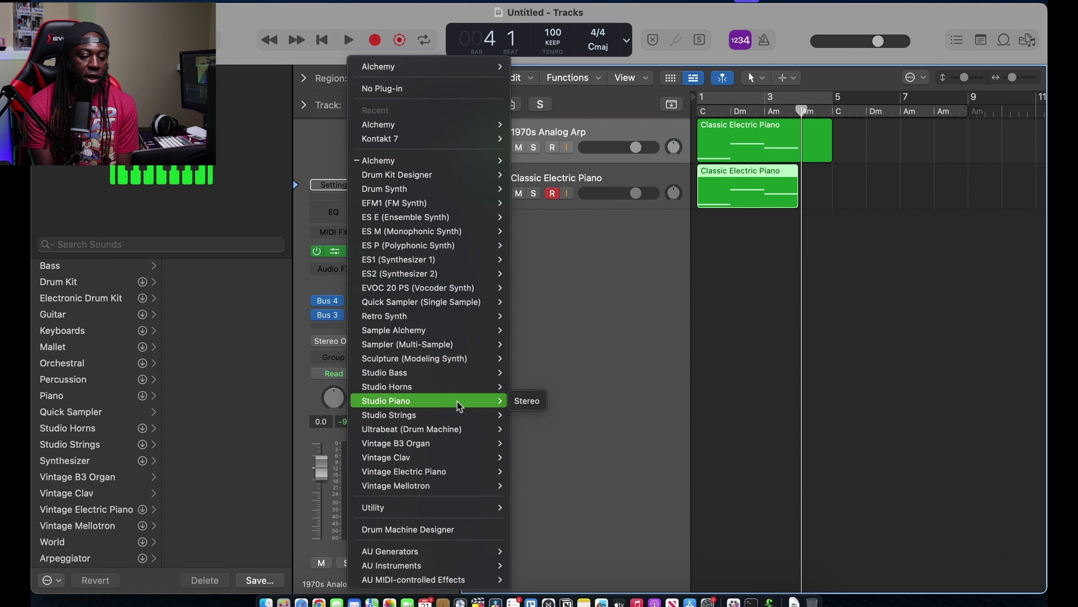
{"action": "left_click", "coordinate": [528, 401]}
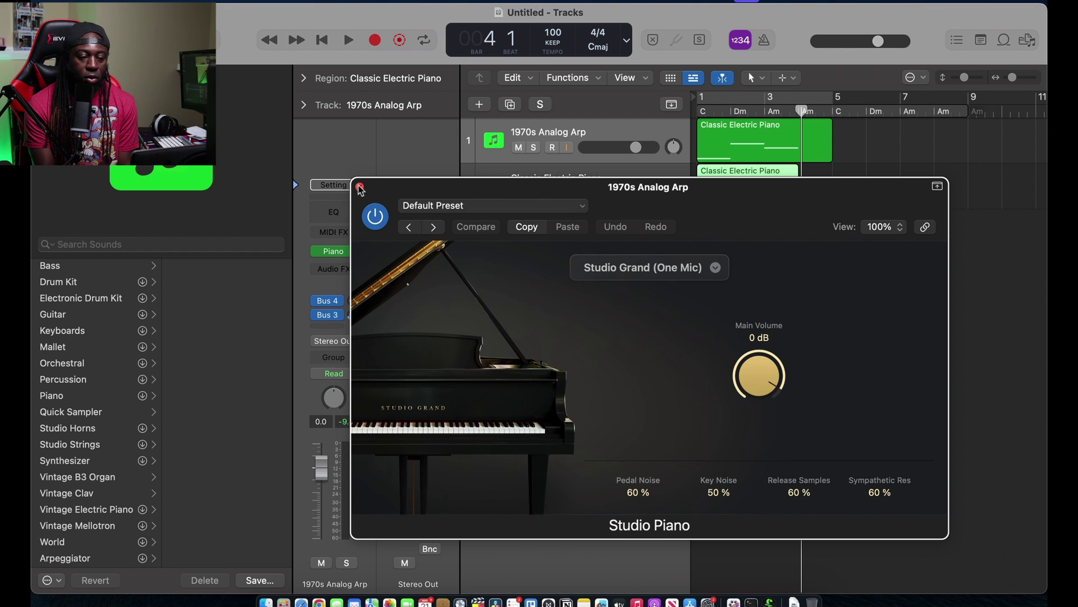
Try Studio Grand and Concert Grand, then settle on the Vintage Upright piano model.
{"action": "left_click", "coordinate": [640, 275]}
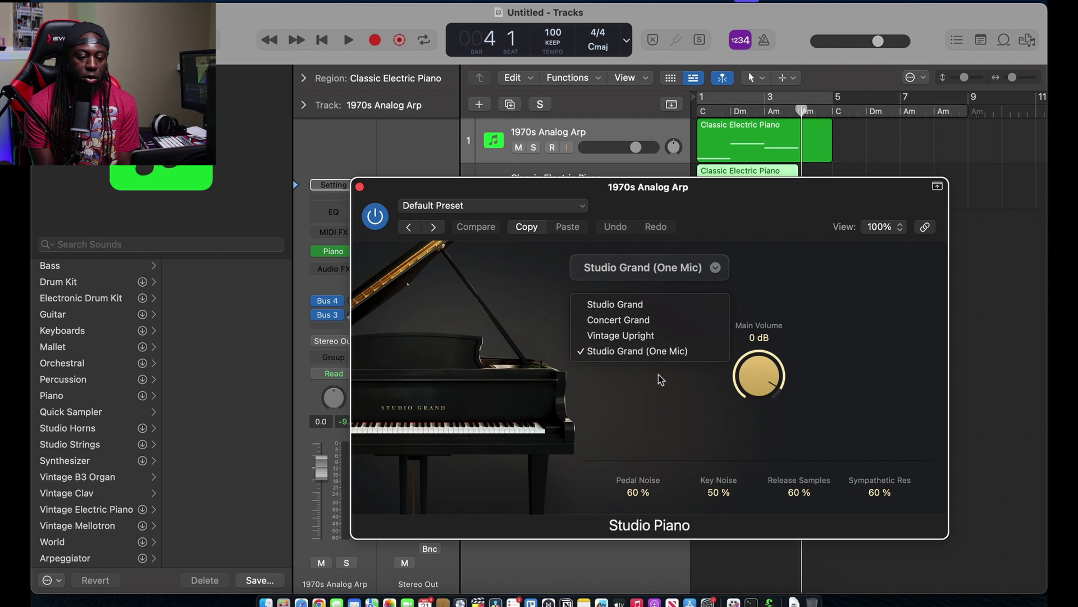
{"action": "left_click", "coordinate": [637, 306]}
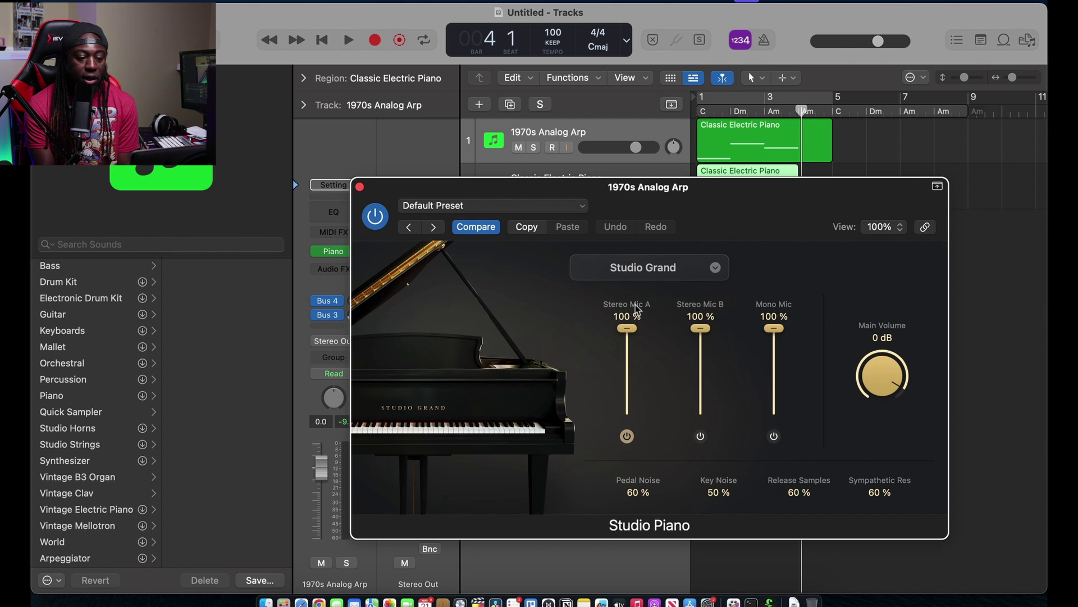
{"action": "left_click", "coordinate": [666, 272]}
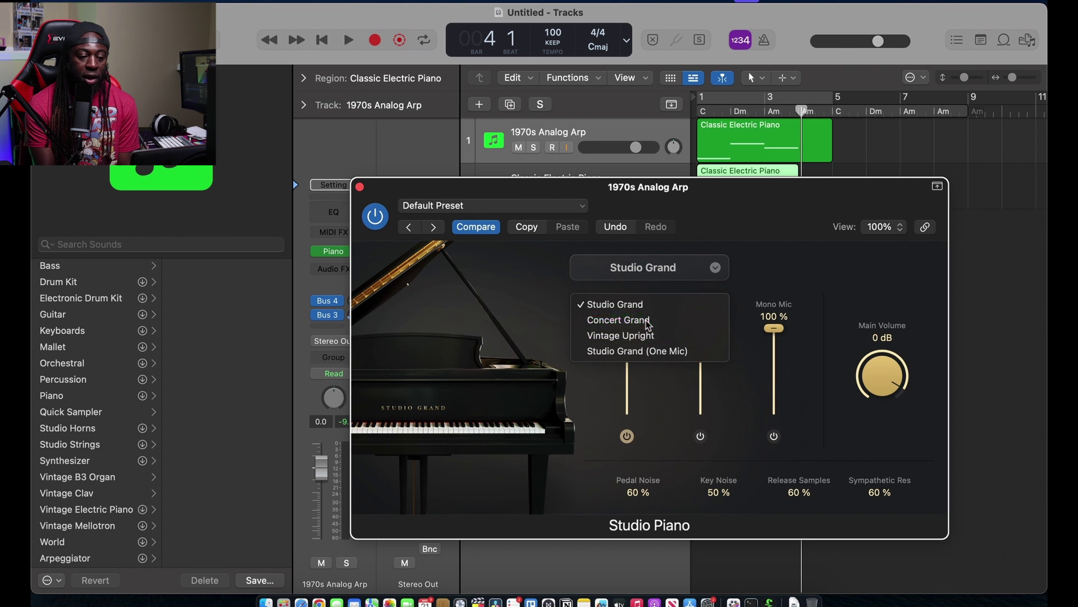
{"action": "left_click", "coordinate": [619, 319]}
{"action": "left_click", "coordinate": [656, 269]}
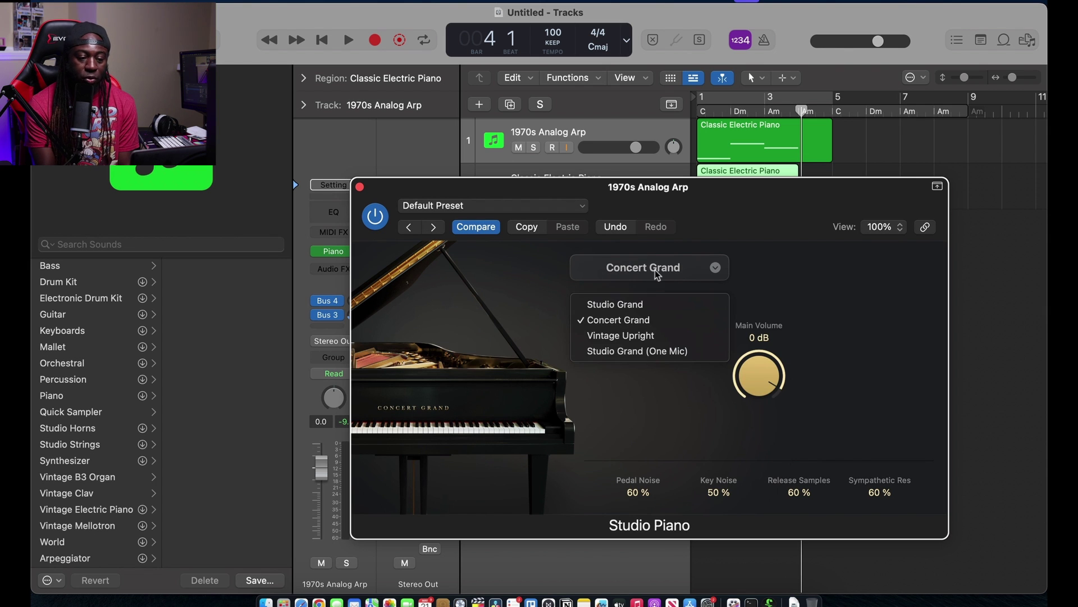
{"action": "left_click", "coordinate": [647, 336]}
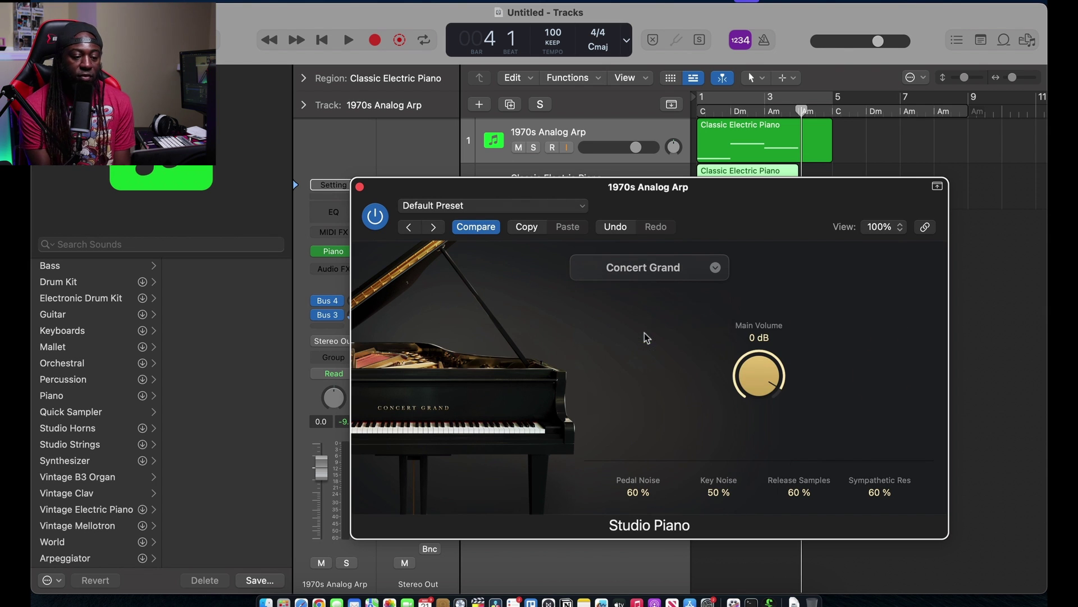
{"action": "left_click", "coordinate": [360, 187]}
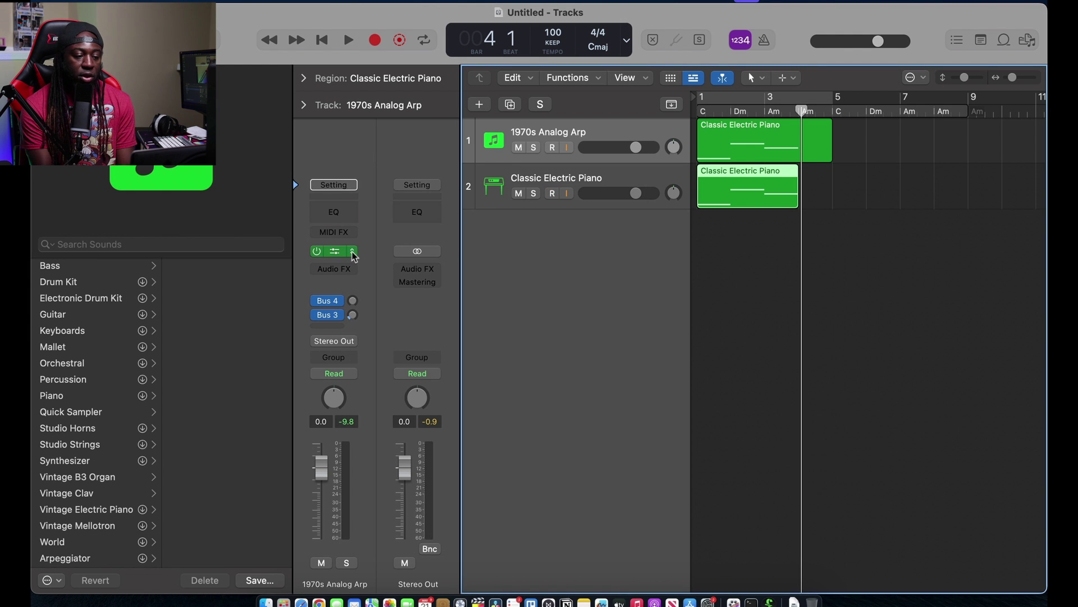
Replace the piano with Studio Bass (Stereo) and set its bass style to Session.
{"action": "left_click", "coordinate": [359, 253]}
{"action": "mouse_move", "coordinate": [402, 376]}
{"action": "left_click", "coordinate": [531, 373]}
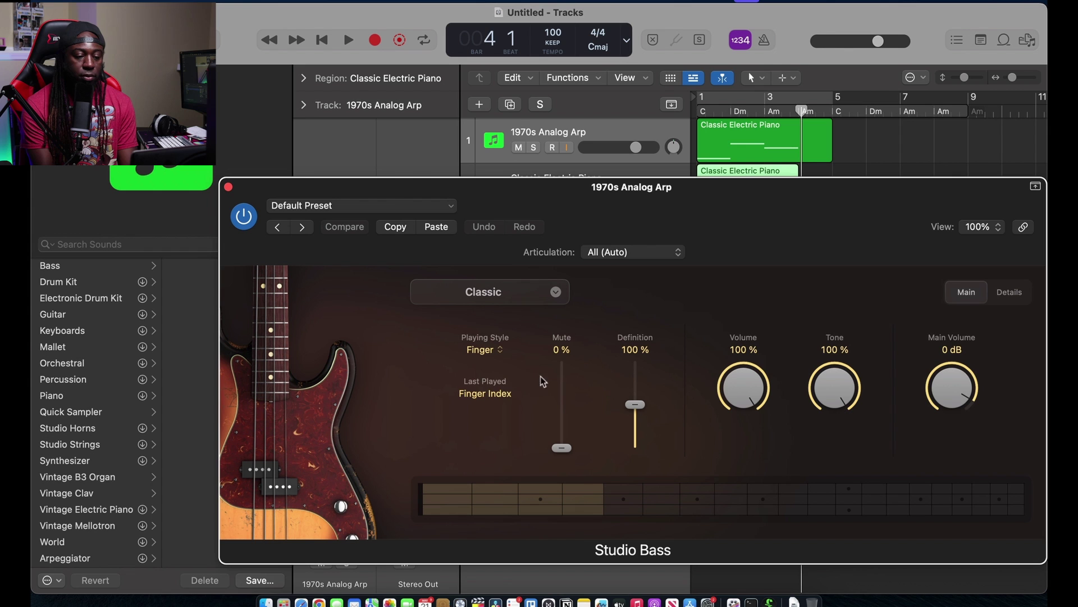
{"action": "left_click", "coordinate": [557, 293]}
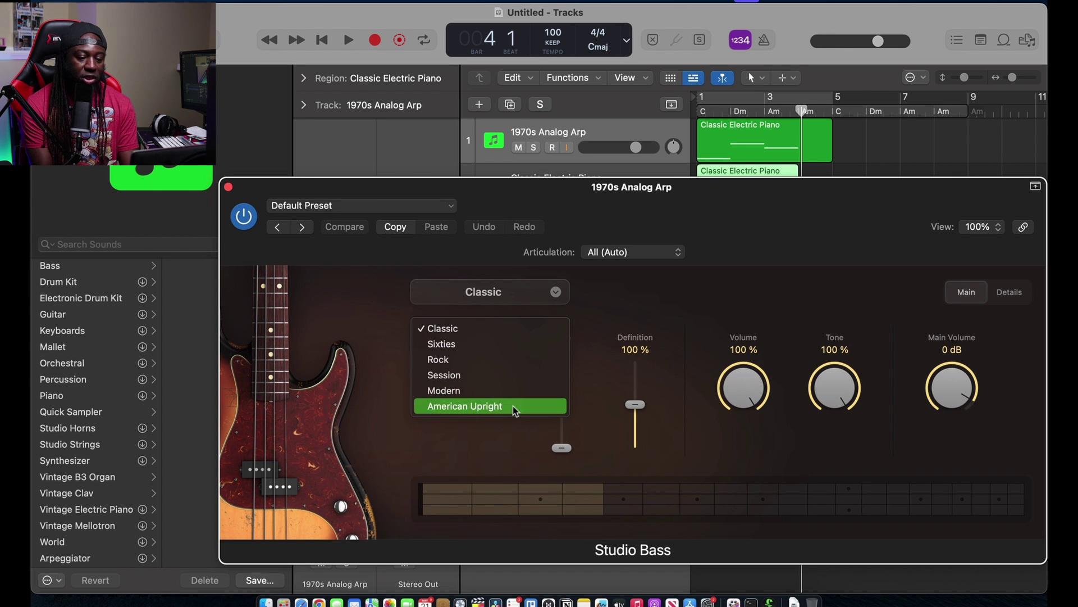
{"action": "left_click", "coordinate": [492, 382]}
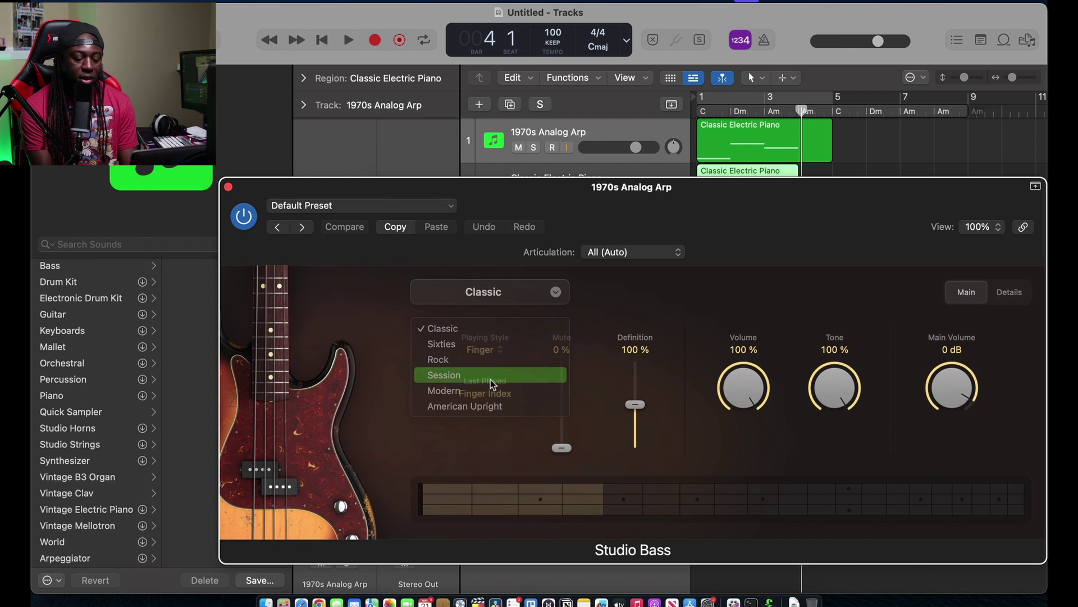
{"action": "left_click", "coordinate": [556, 292]}
{"action": "left_click", "coordinate": [483, 404]}
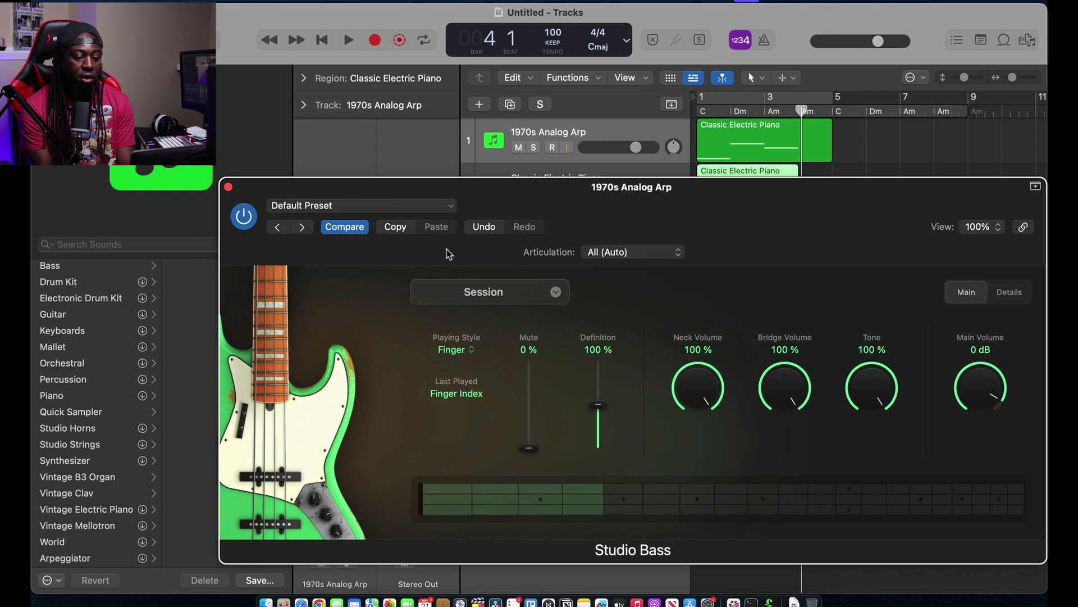
Load Studio Strings (Stereo) on the arp track, cancelling the extra content download.
{"action": "left_click", "coordinate": [228, 187]}
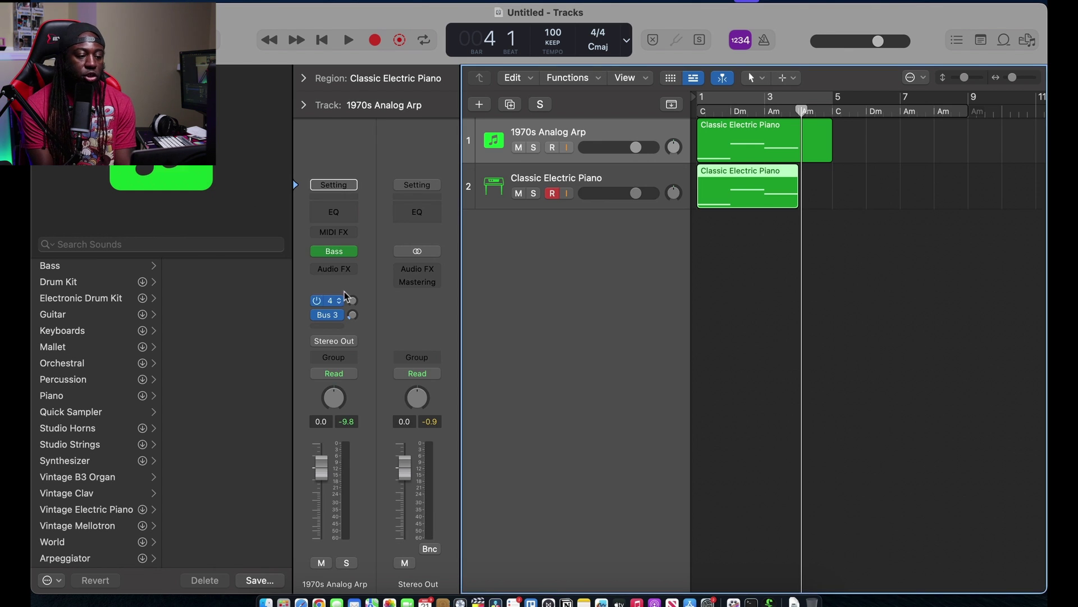
{"action": "left_click", "coordinate": [350, 256]}
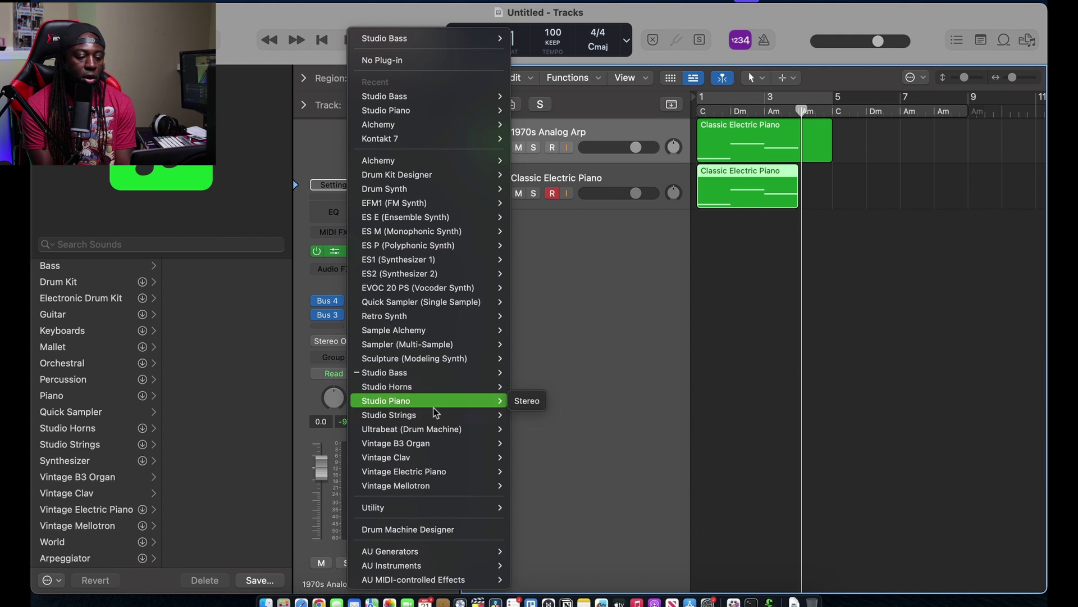
{"action": "mouse_move", "coordinate": [436, 416]}
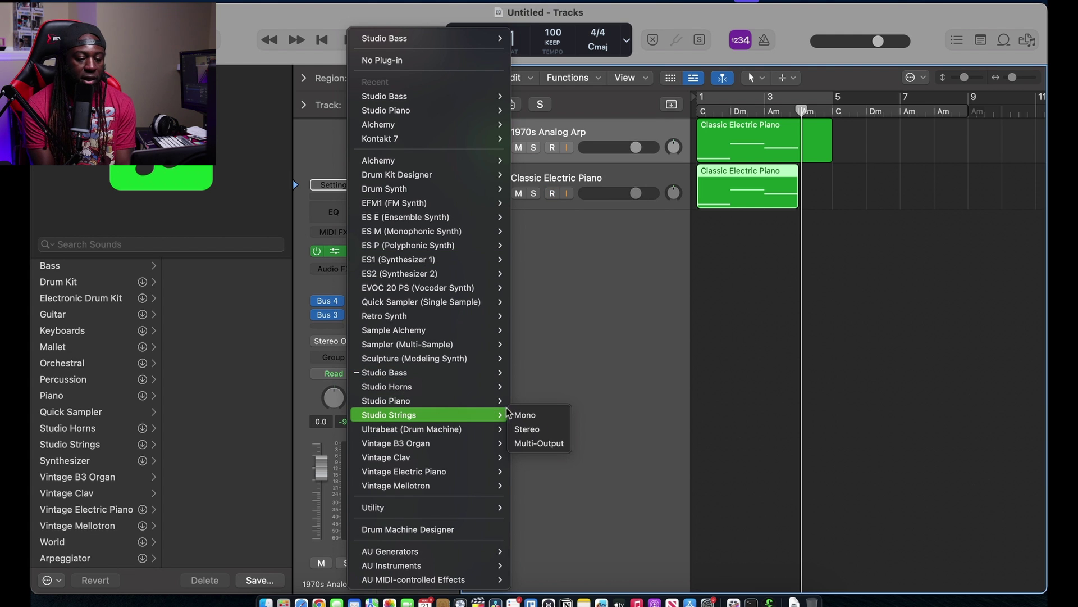
{"action": "left_click", "coordinate": [527, 429]}
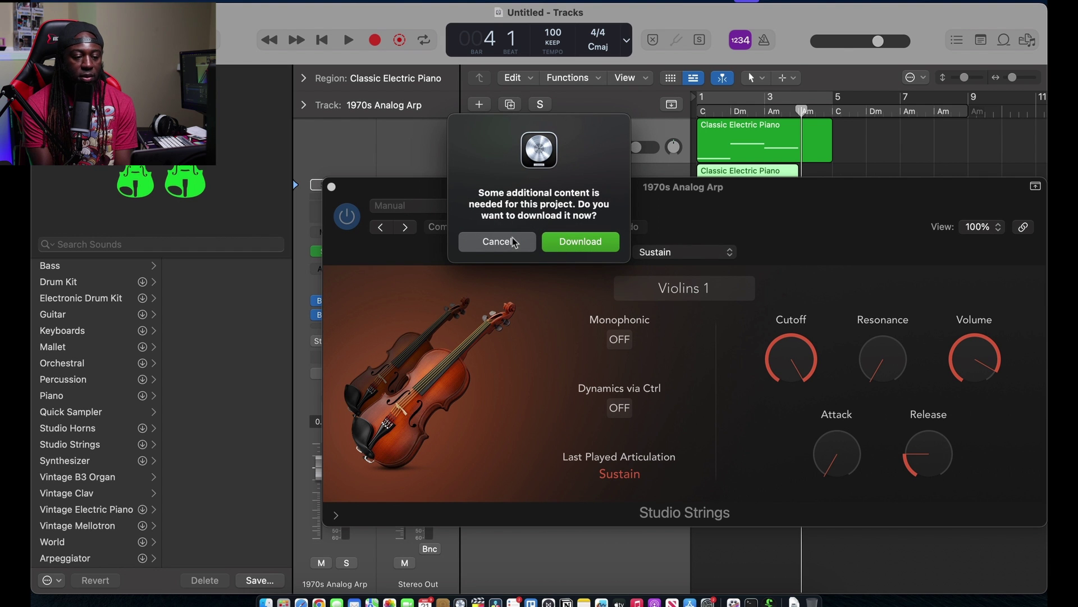
{"action": "left_click", "coordinate": [513, 242]}
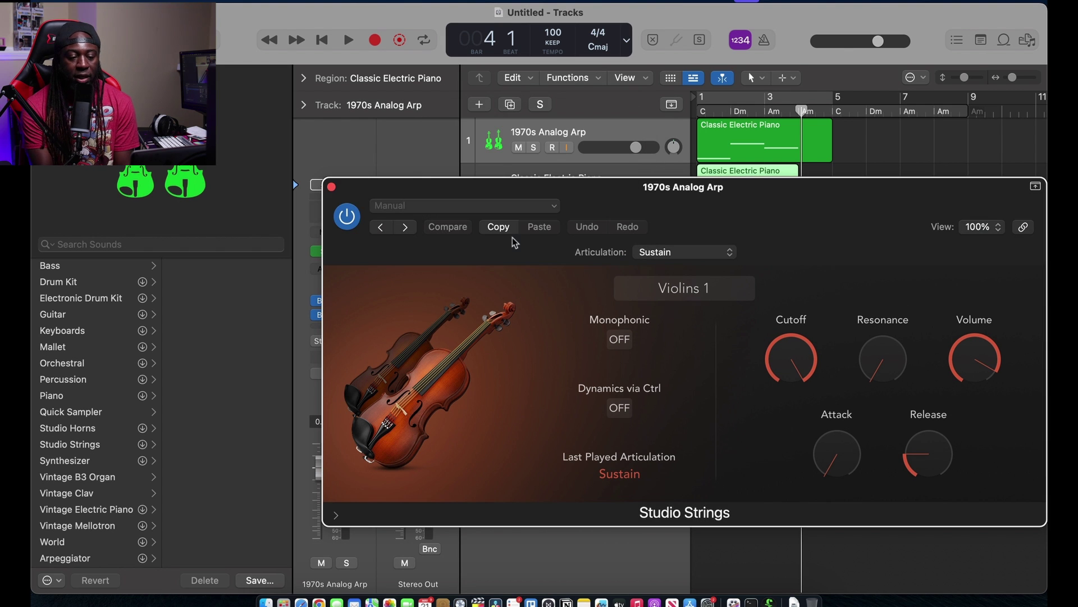
{"action": "left_click", "coordinate": [331, 187]}
Browse the arp track's instrument menu, such as Vintage Clav and Vintage B3 Organ.
{"action": "left_click", "coordinate": [353, 251]}
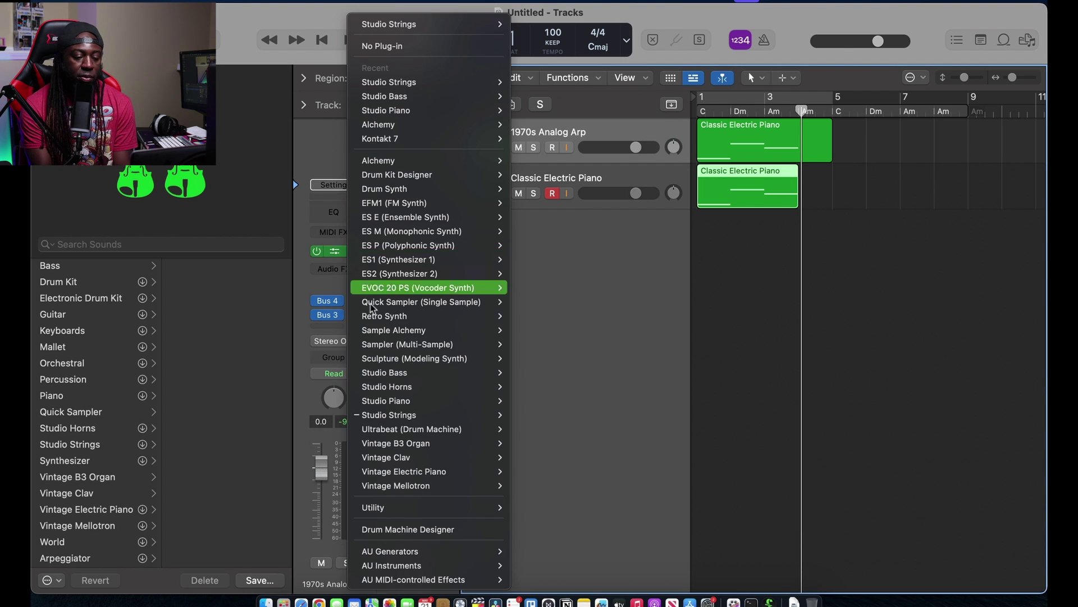
{"action": "mouse_move", "coordinate": [416, 429]}
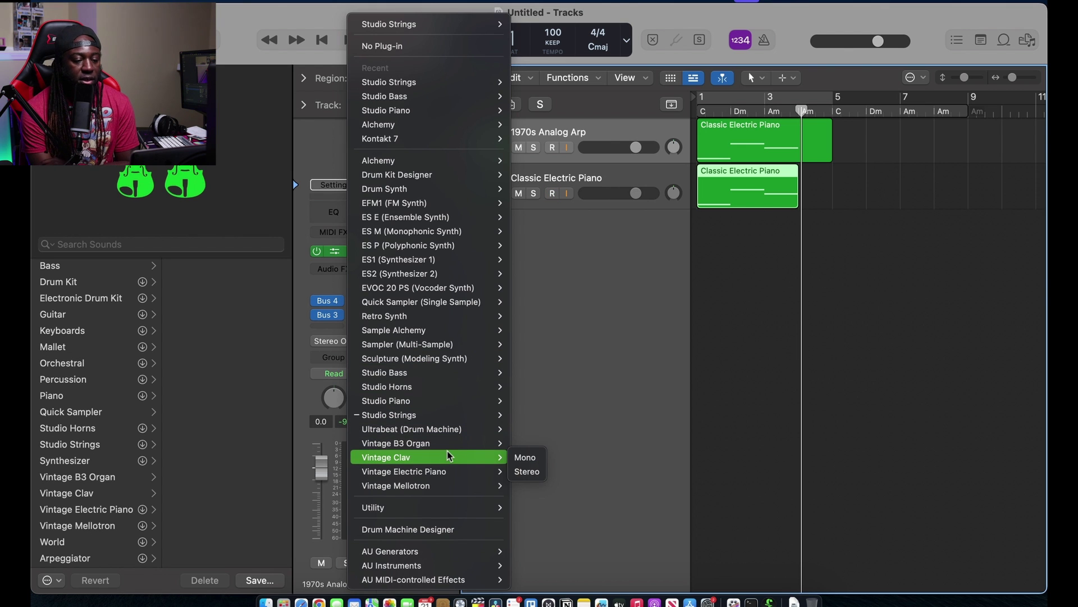
{"action": "mouse_move", "coordinate": [452, 445]}
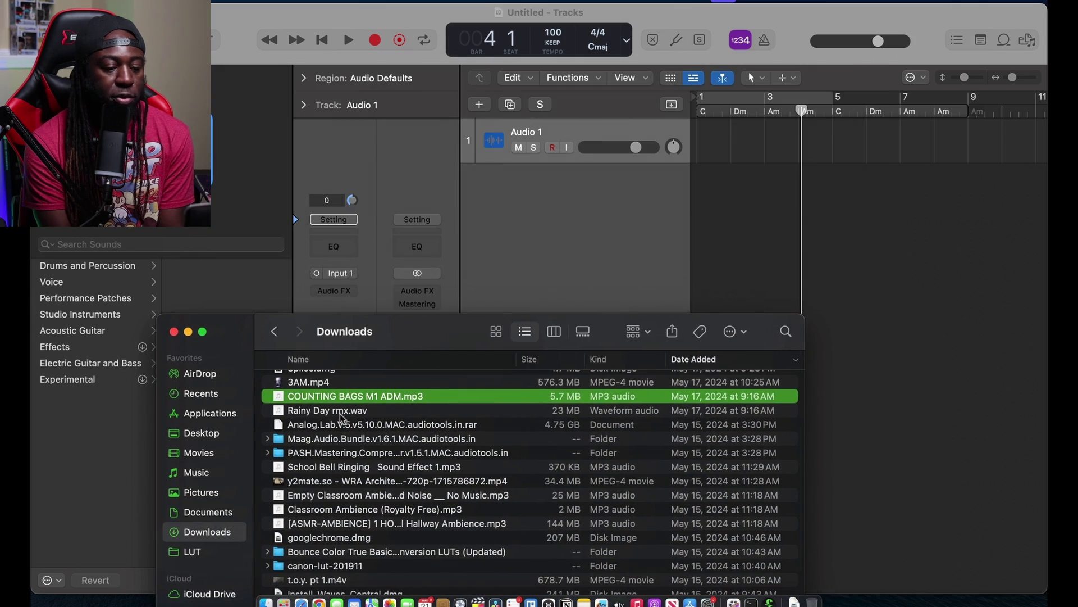
Import COUNTING BAGS M1 ADM.mp3 onto a new audio track and show its region options.
{"action": "left_click_drag", "start_coordinate": [277, 396], "coordinate": [703, 181]}
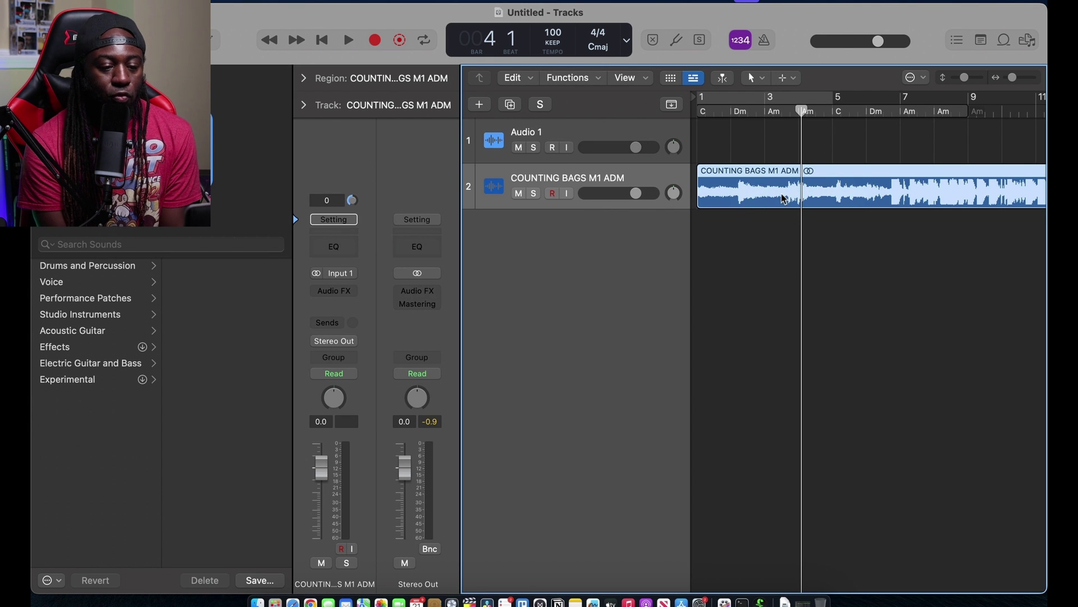
{"action": "right_click", "coordinate": [747, 182]}
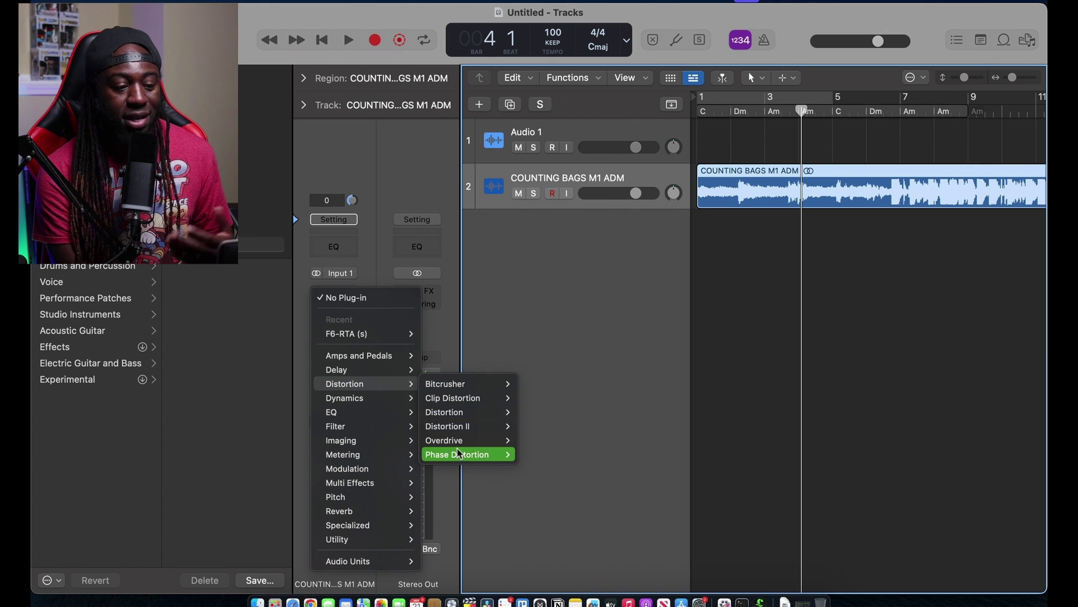
{"action": "mouse_move", "coordinate": [459, 459]}
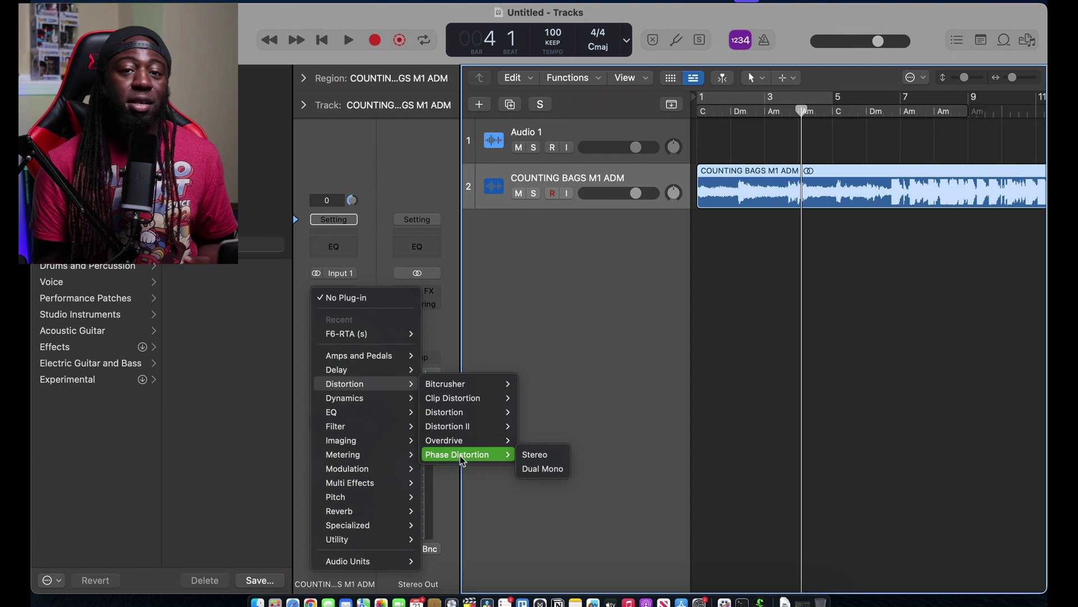